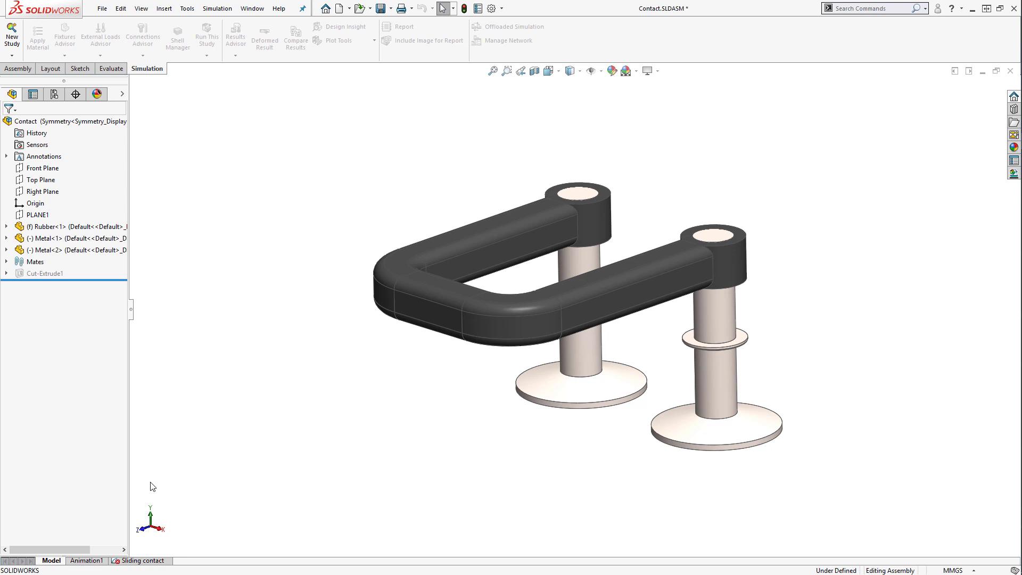
Step: In the Sliding contact study, expand Parts and view Rubber-1's material via Apply/Edit Material
click(143, 560)
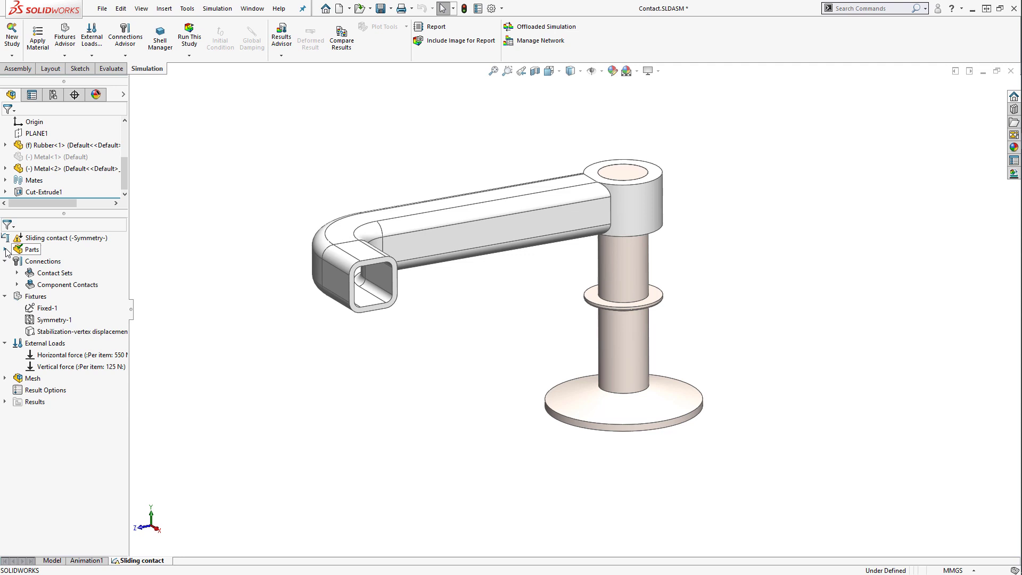
click(5, 249)
click(54, 264)
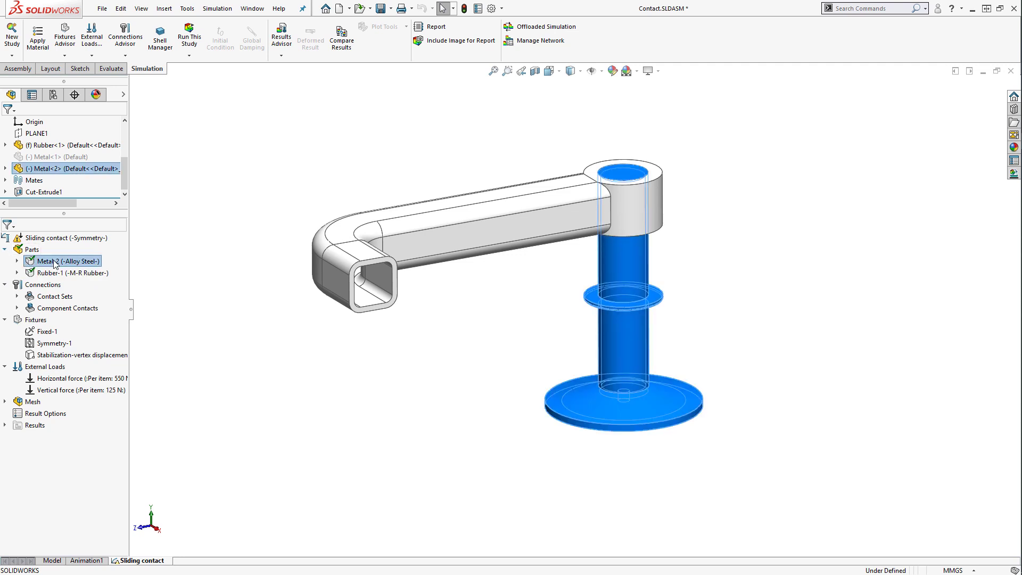
right_click(62, 276)
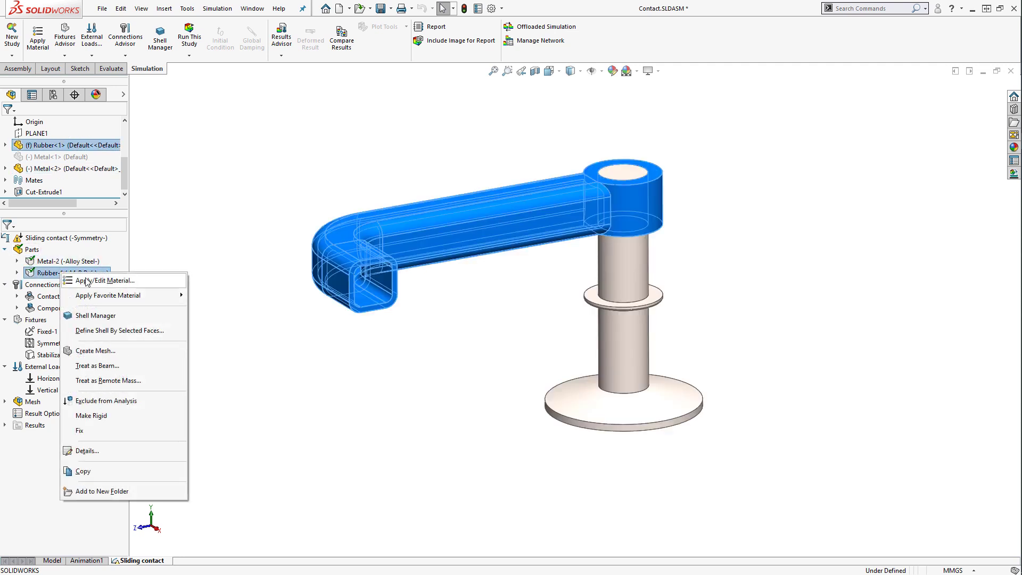
click(86, 281)
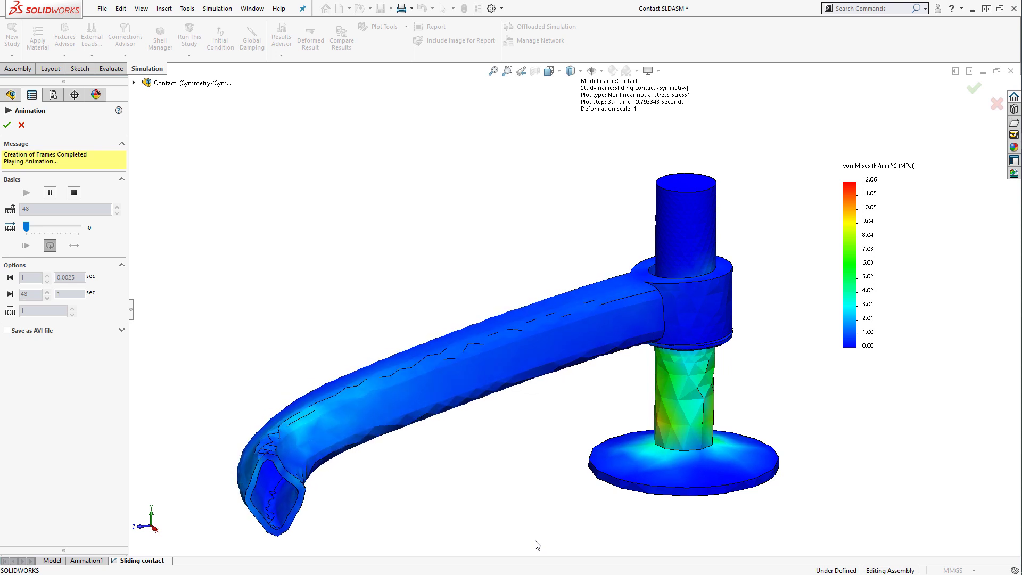
Step: Stop the looping Stress1 animation, close the Animation panel and exit the results plot
mouse_move(536, 545)
middle_down()
mouse_move(551, 205)
mouse_move(452, 201)
middle_up()
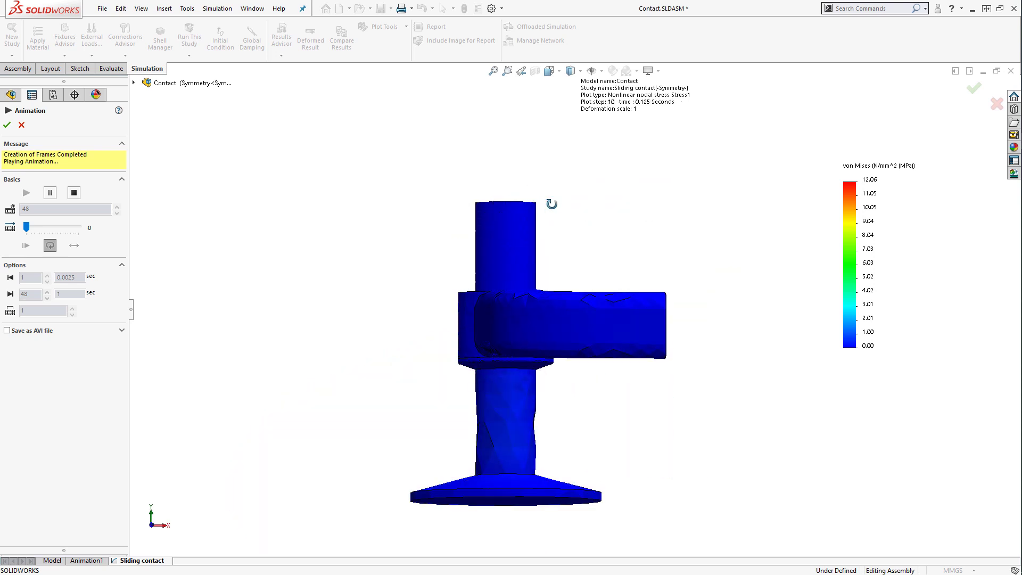
click(74, 193)
middle_drag(479, 264, 739, 301)
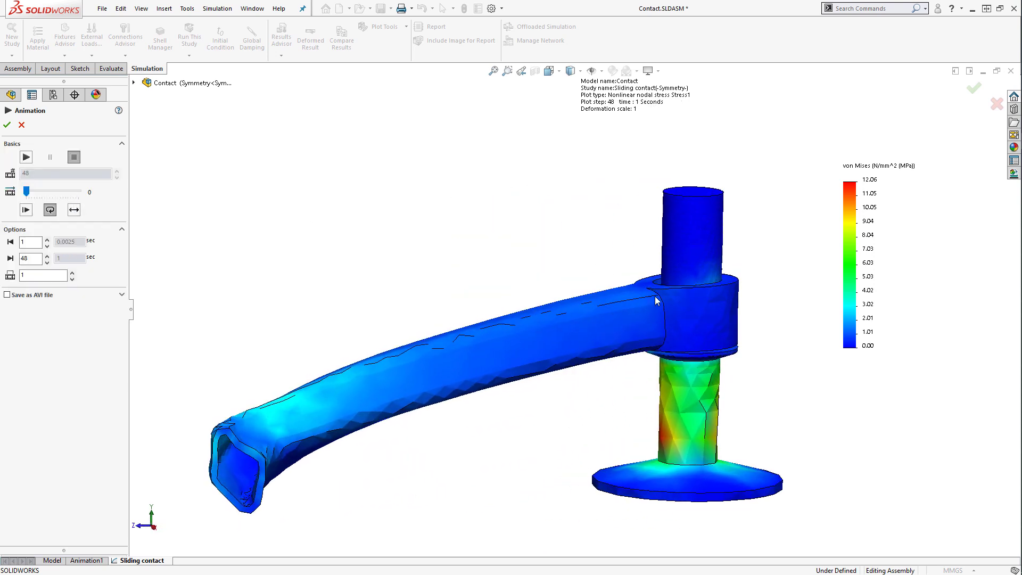
key(Return)
key(Down)
key(Return)
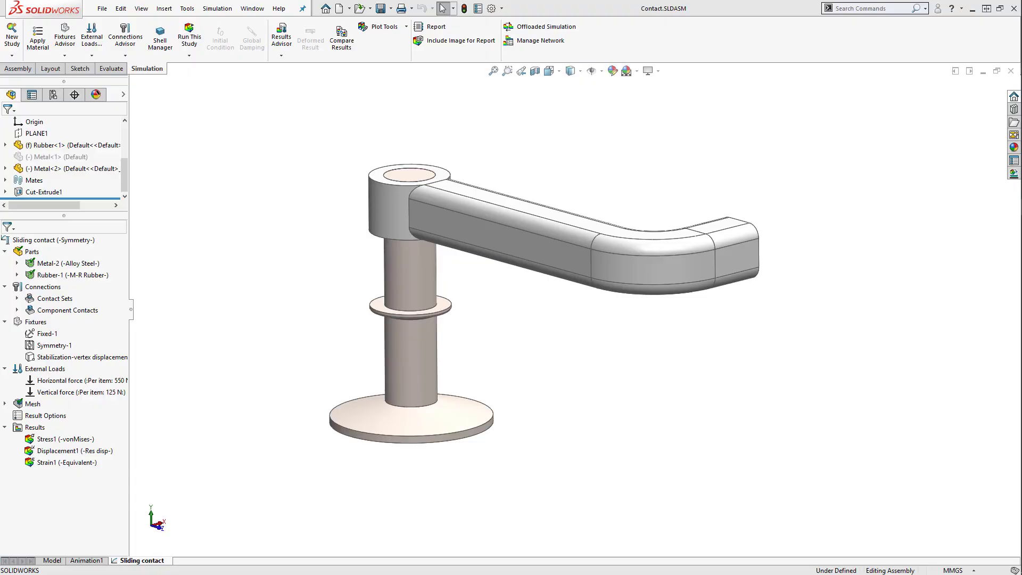
Step: Enable the 3DEXPERIENCE Simulation Connector add-in and create a simulation from the Sliding contact study
click(502, 9)
click(508, 49)
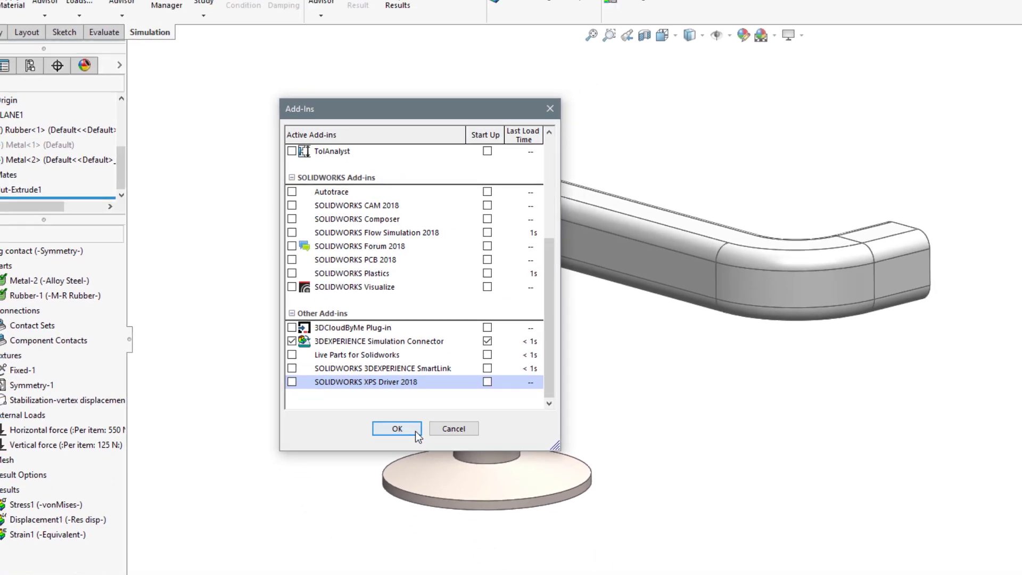
click(361, 386)
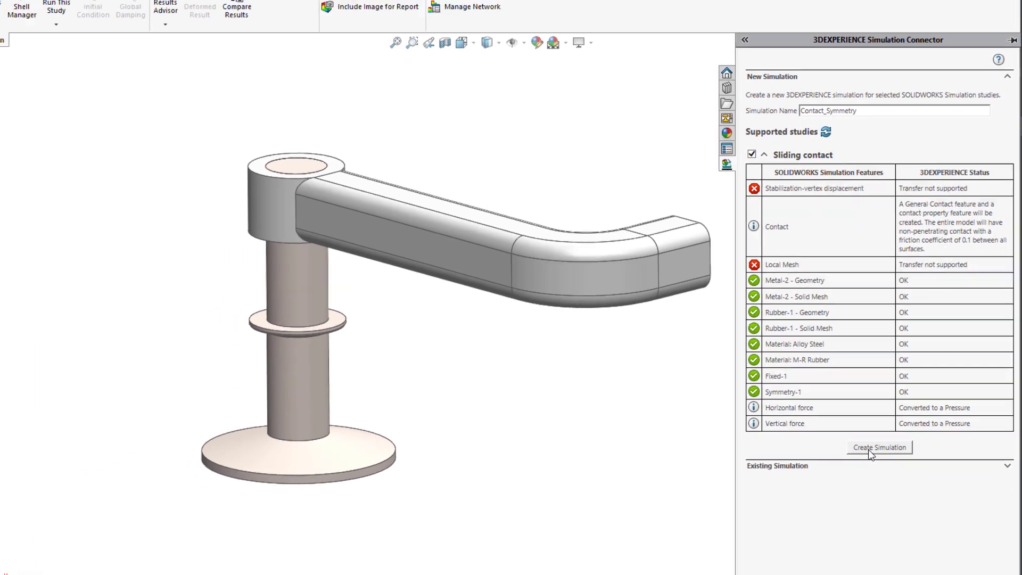
click(867, 449)
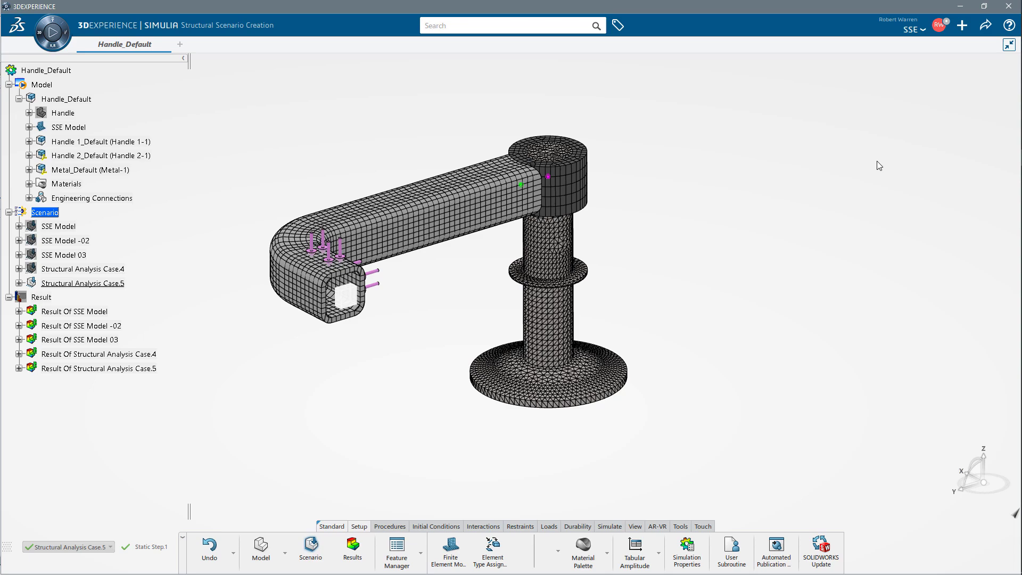
Step: Inspect the meshed handle's Fixed-1 restraint and its Force-1_1 and Force-2_1 pressure loads
middle_drag(817, 304, 798, 260)
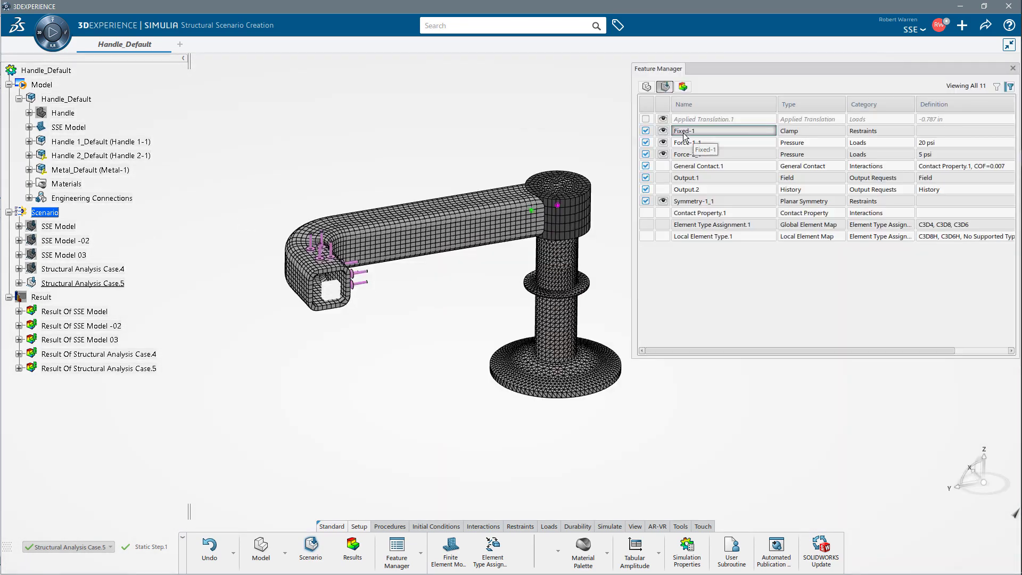
click(689, 131)
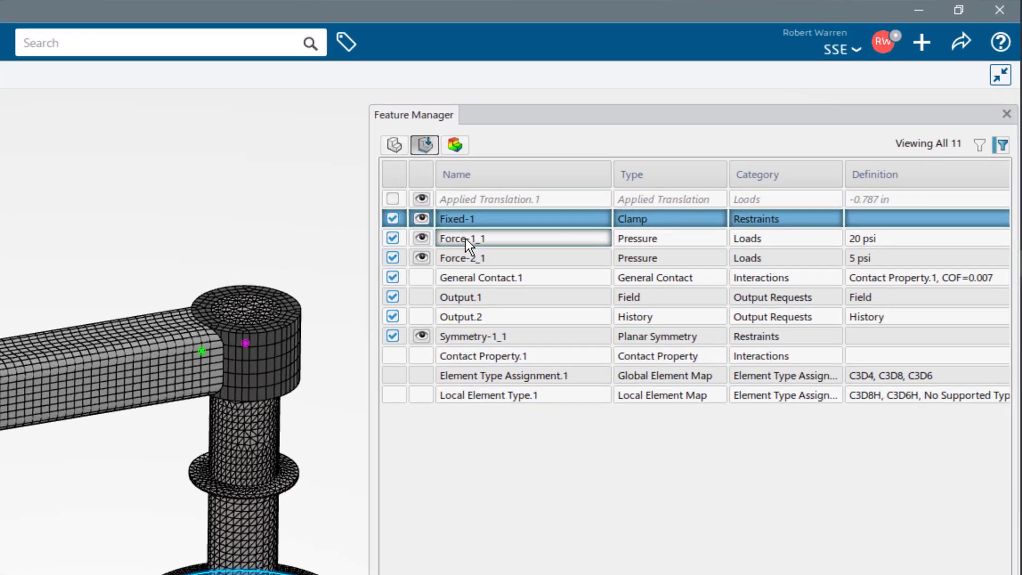
click(453, 243)
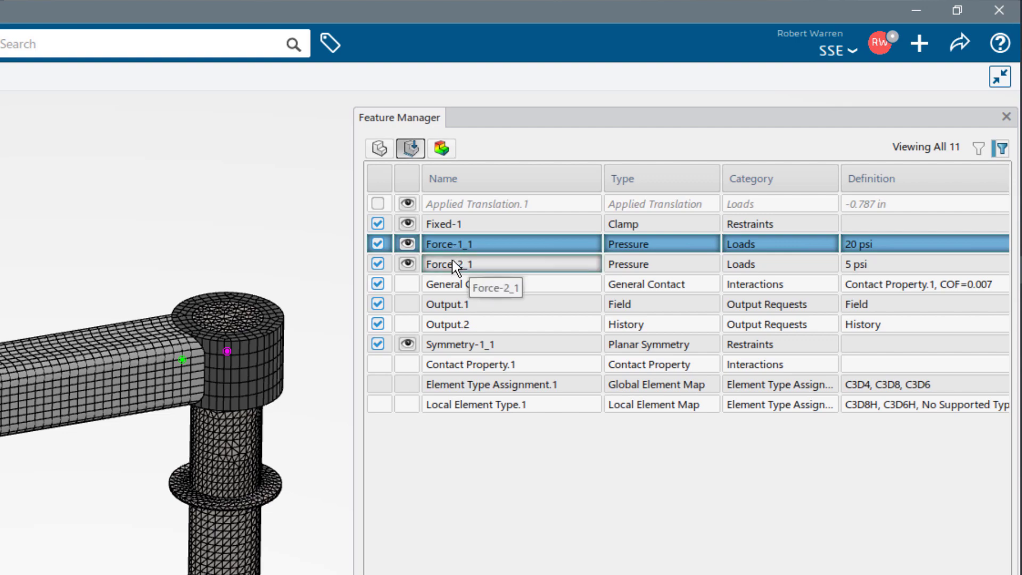
click(453, 259)
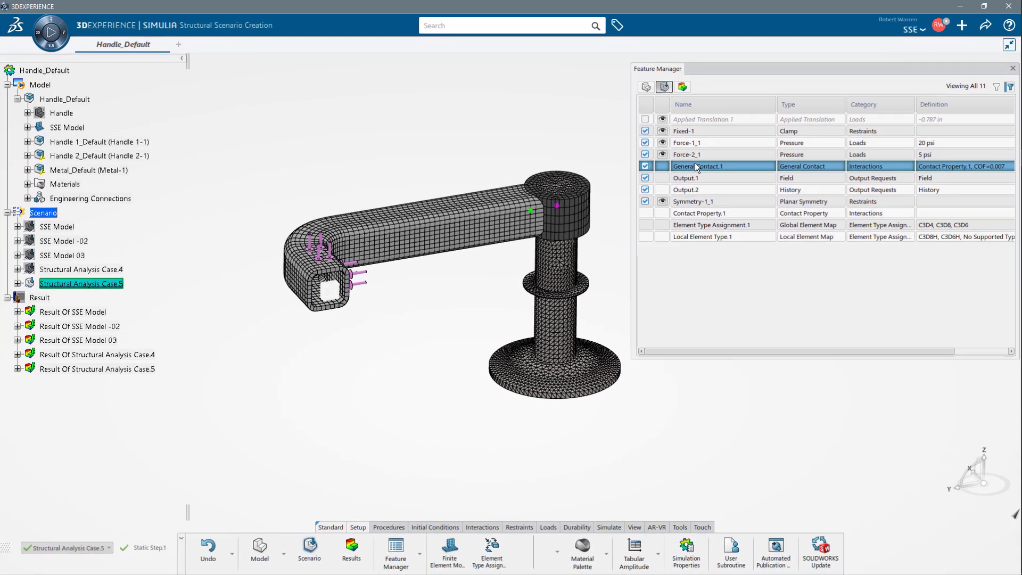
Step: Step the von Mises results through frames 1 to 13, then 24 and 26
click(773, 307)
click(769, 336)
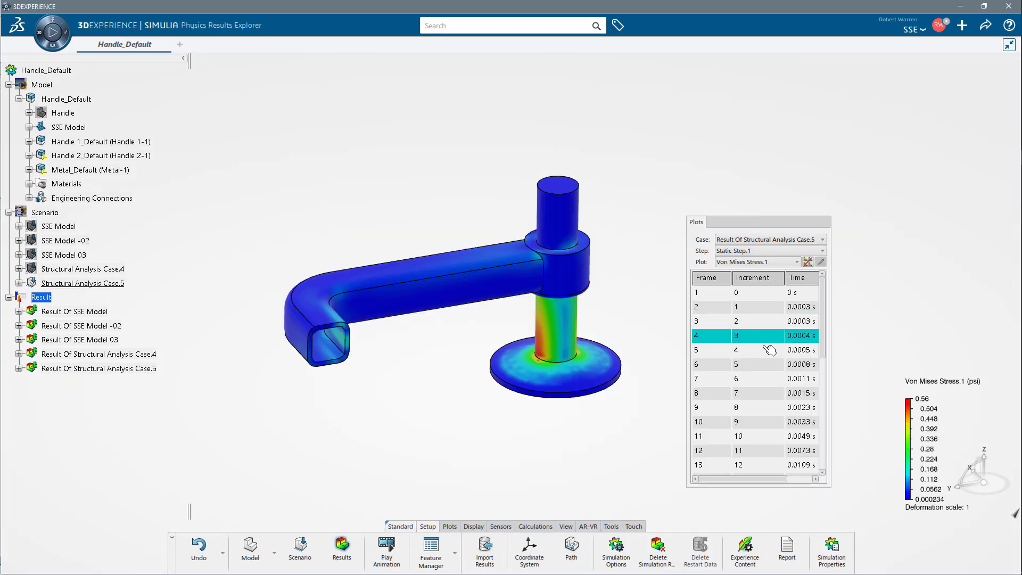
click(768, 364)
click(766, 379)
click(761, 407)
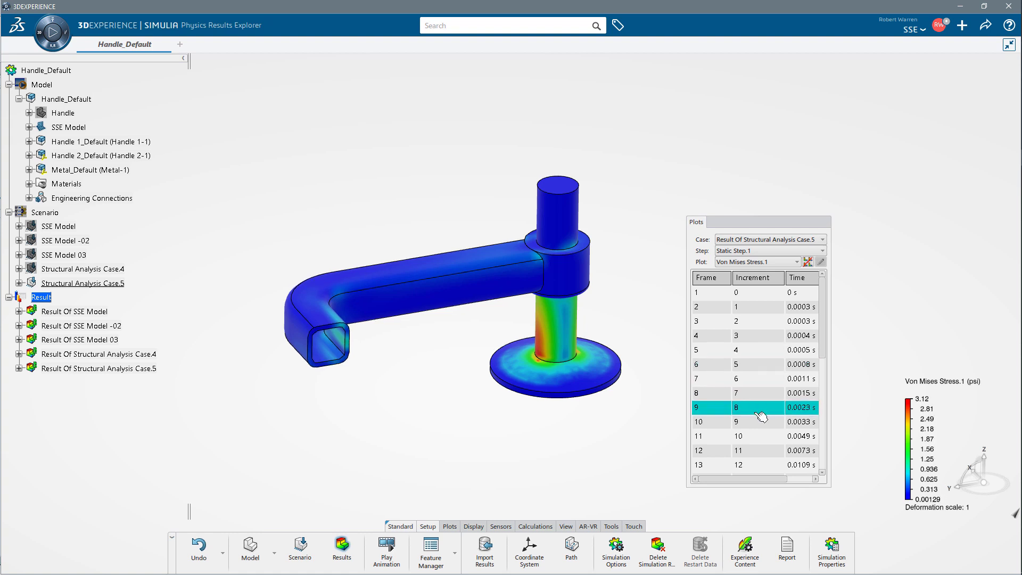
click(759, 424)
click(762, 452)
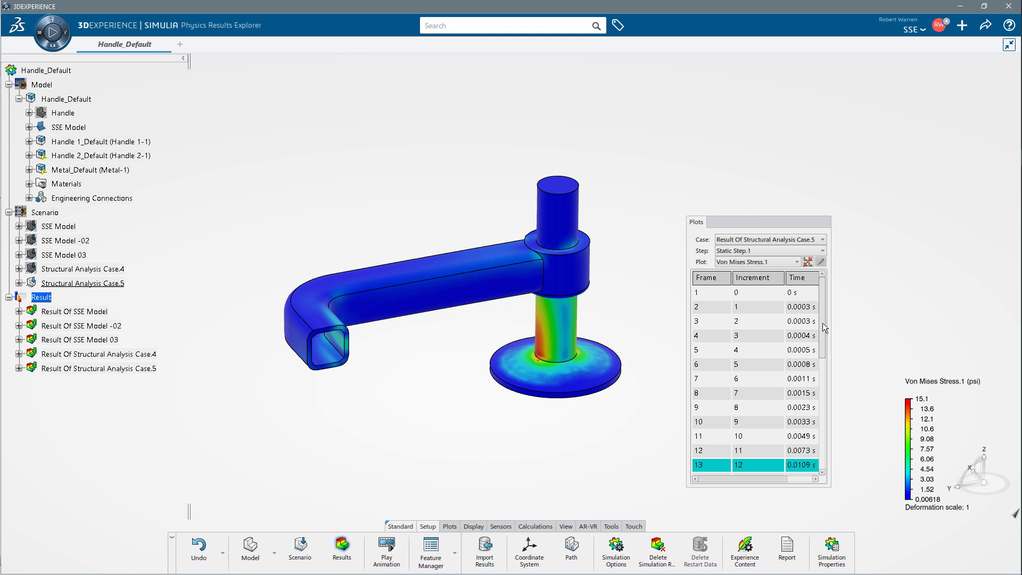
drag(822, 323, 831, 418)
click(771, 392)
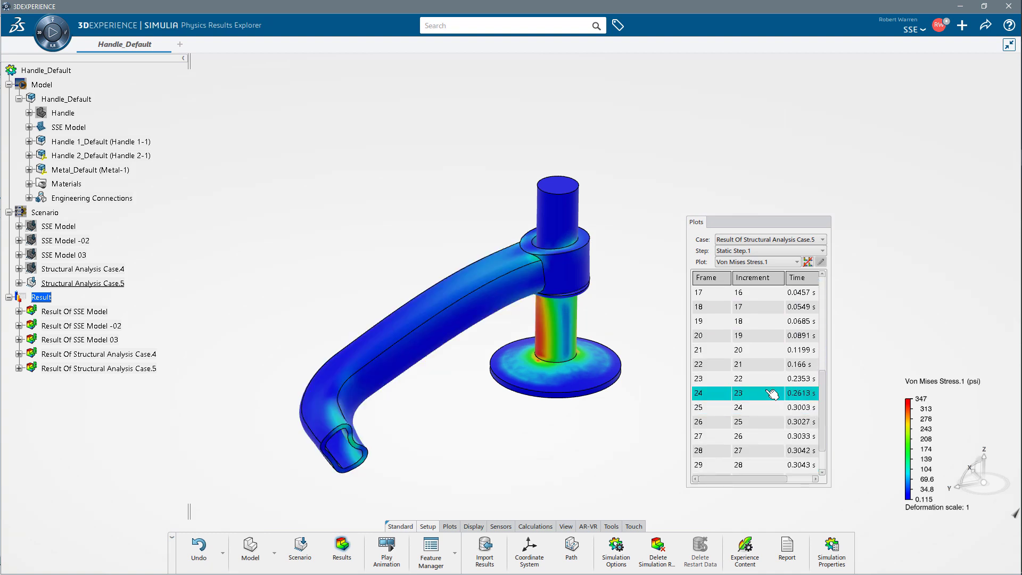
click(763, 421)
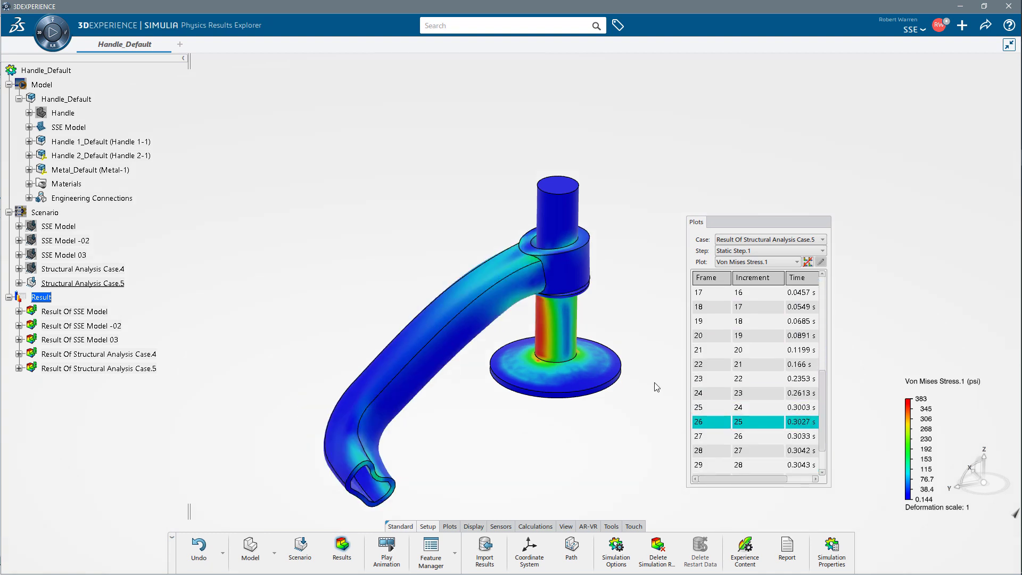
mouse_move(654, 387)
middle_down()
mouse_move(616, 273)
mouse_move(626, 344)
mouse_move(610, 357)
mouse_move(578, 339)
mouse_move(328, 346)
middle_up()
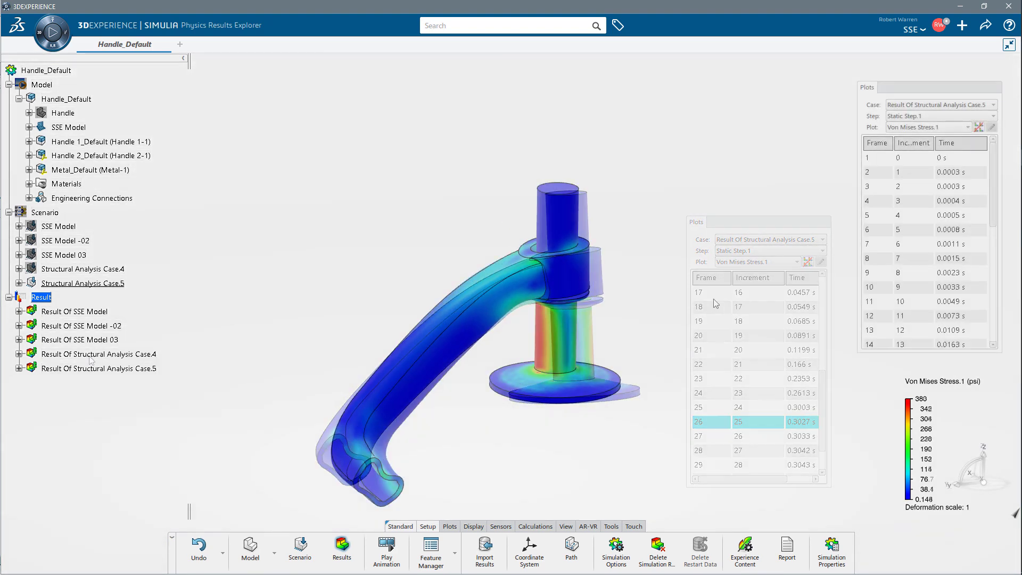